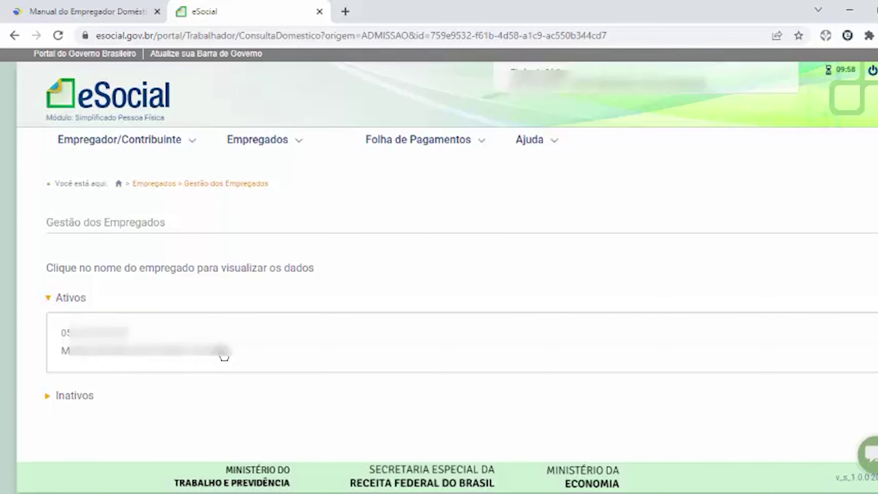
Open the active employee's record, start a Desligamento, and highlight the expected contract end date.
{"action": "left_click", "coordinate": [200, 351]}
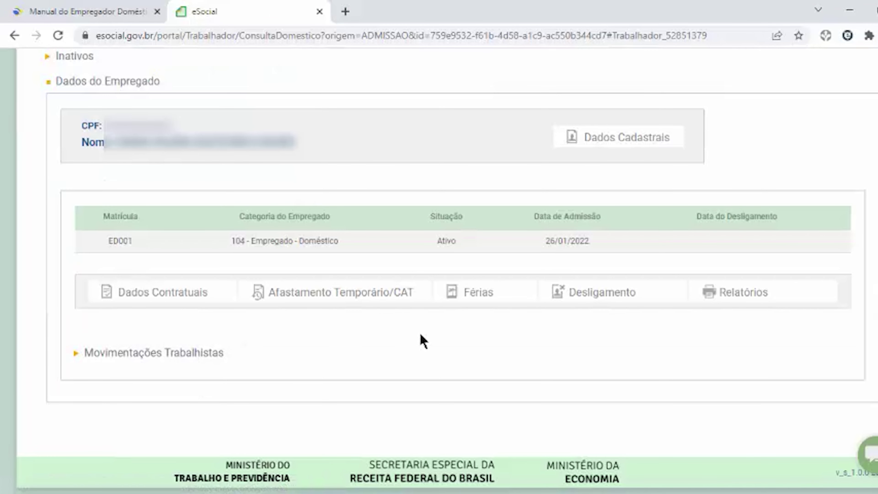
{"action": "left_click", "coordinate": [609, 294]}
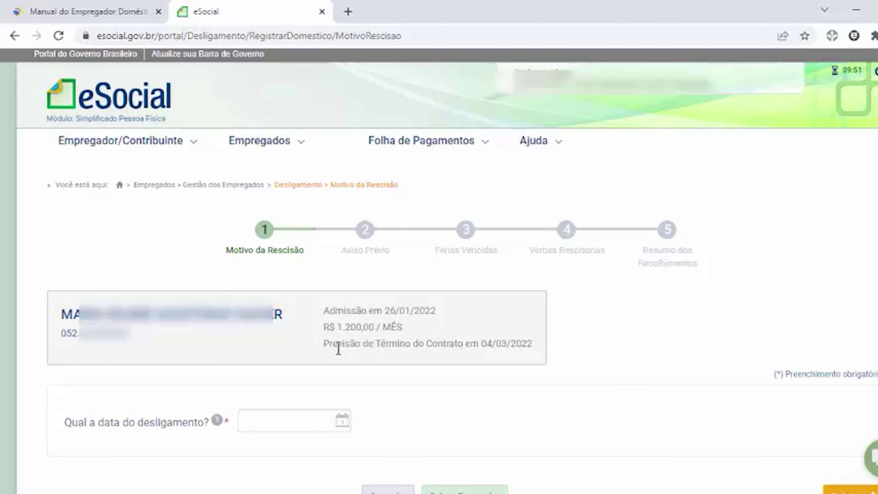
{"action": "left_click_drag", "start_coordinate": [325, 346], "coordinate": [507, 346]}
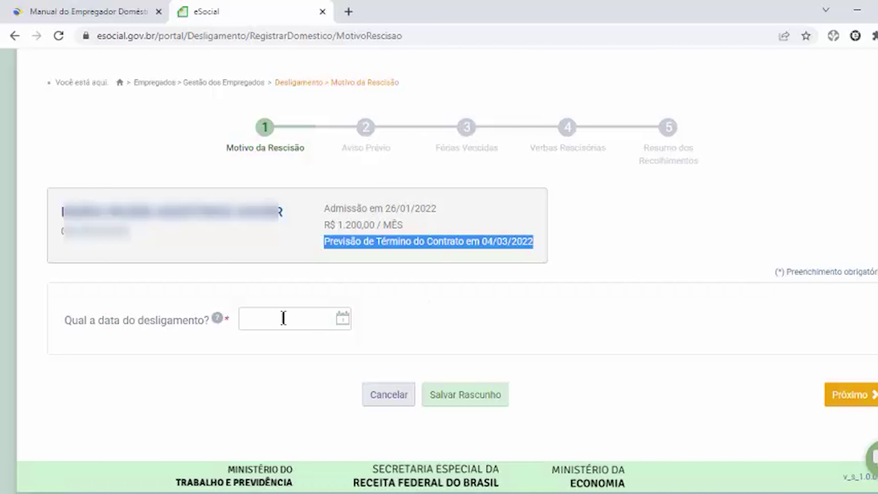
Set the employee's termination date to 28/02/2022.
{"action": "left_click", "coordinate": [352, 326]}
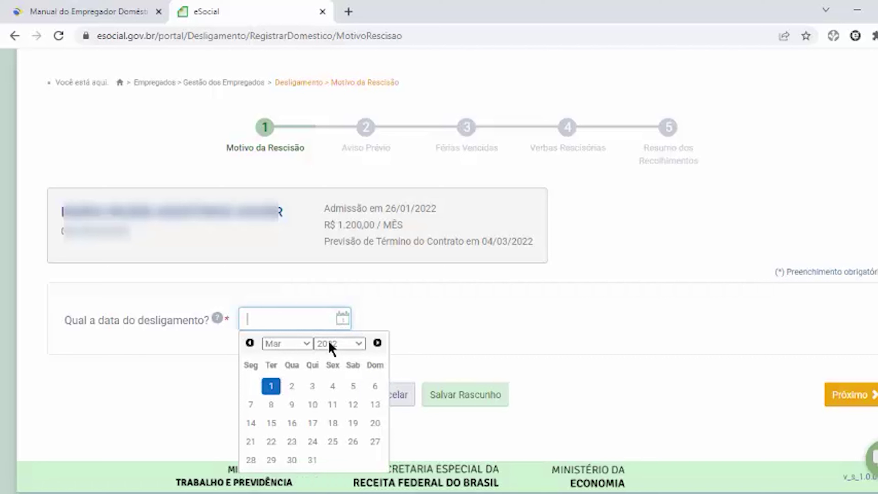
{"action": "left_click", "coordinate": [249, 343]}
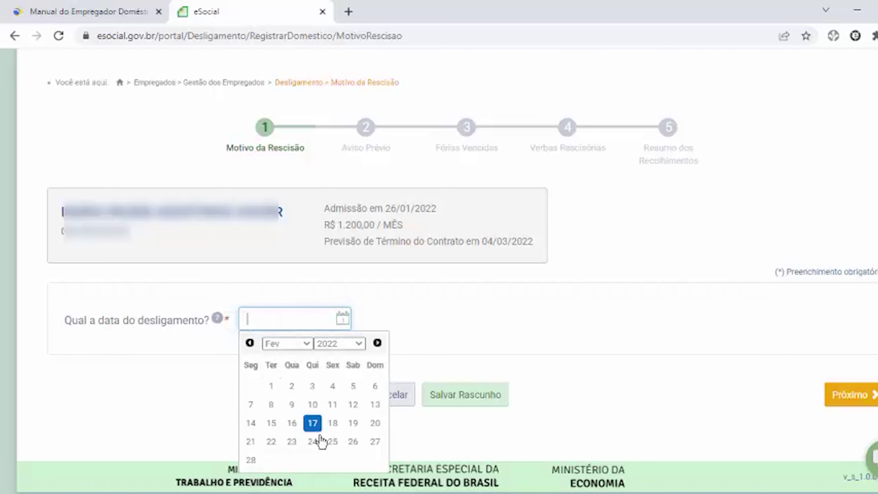
{"action": "left_click", "coordinate": [250, 461]}
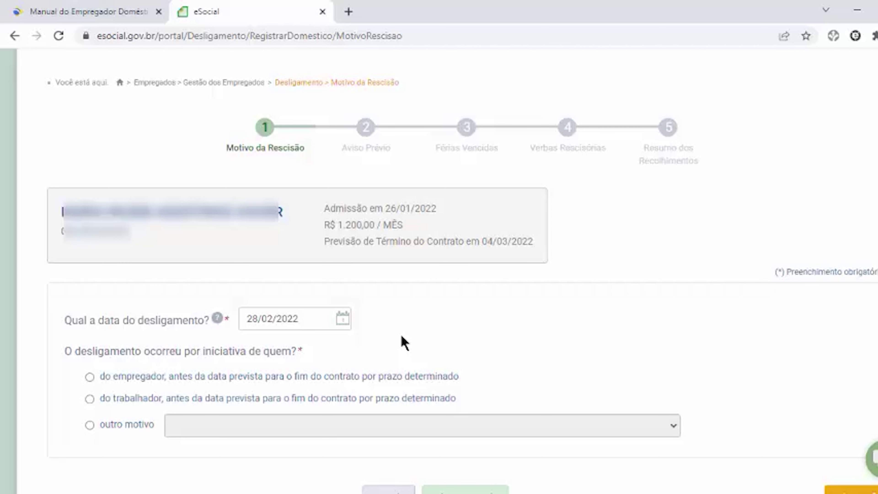
Set the termination as initiated by the employer before the scheduled end of the fixed-term contract, checking the expected end date.
{"action": "left_click_drag", "start_coordinate": [391, 241], "coordinate": [547, 249]}
{"action": "left_click", "coordinate": [602, 249]}
{"action": "left_click", "coordinate": [90, 377]}
{"action": "left_click_drag", "start_coordinate": [325, 243], "coordinate": [541, 247]}
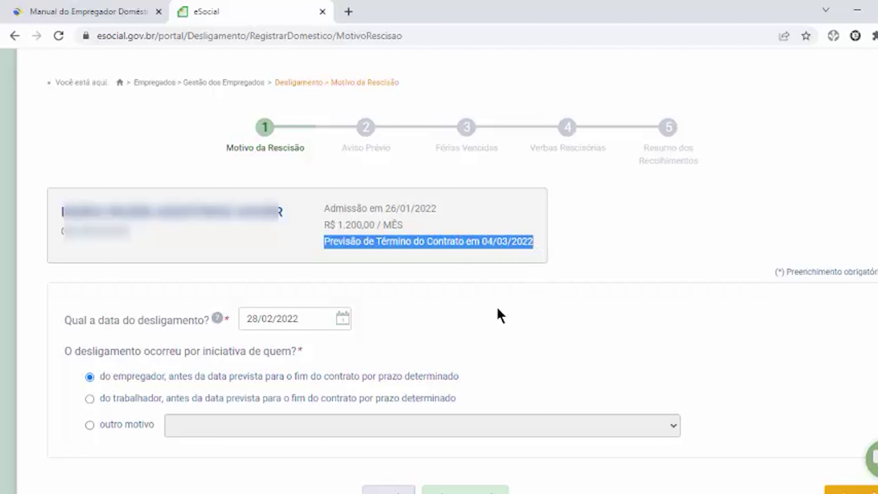
{"action": "left_click", "coordinate": [500, 317]}
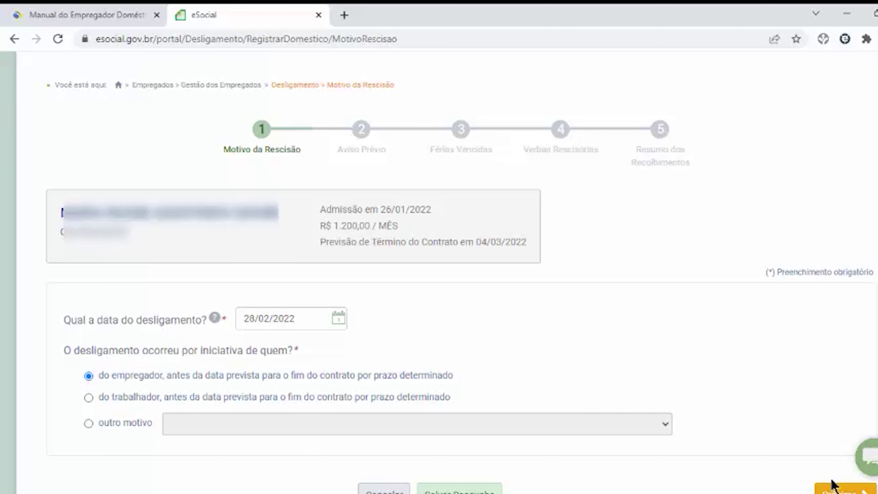
Advance the termination through Aviso Prévio and Férias Vencidas to the Verbas Rescisórias stage.
{"action": "left_click", "coordinate": [835, 490]}
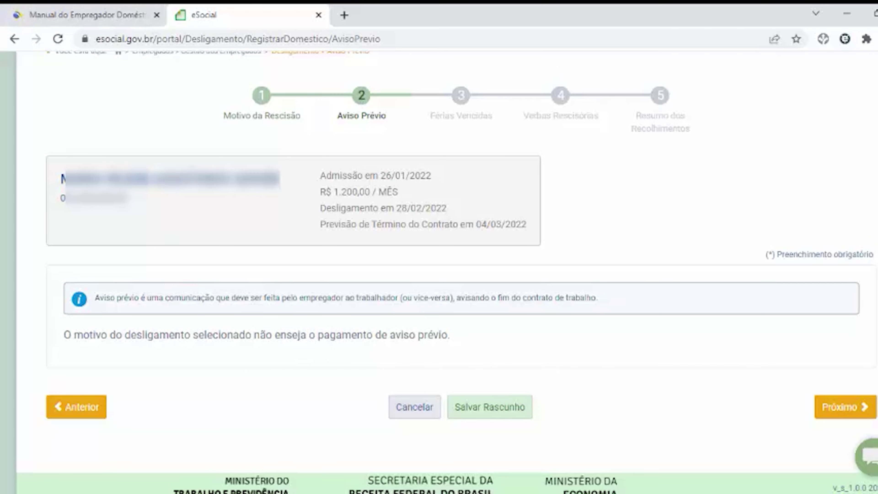
{"action": "left_click", "coordinate": [845, 412]}
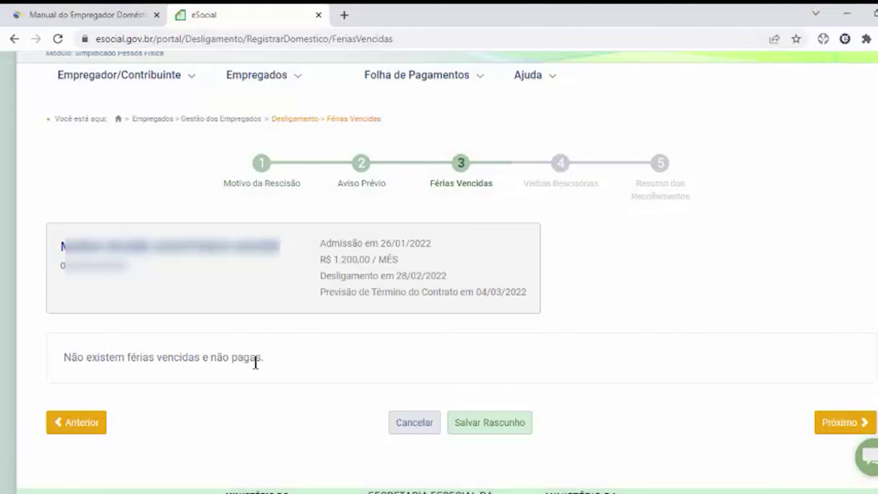
{"action": "left_click", "coordinate": [825, 428]}
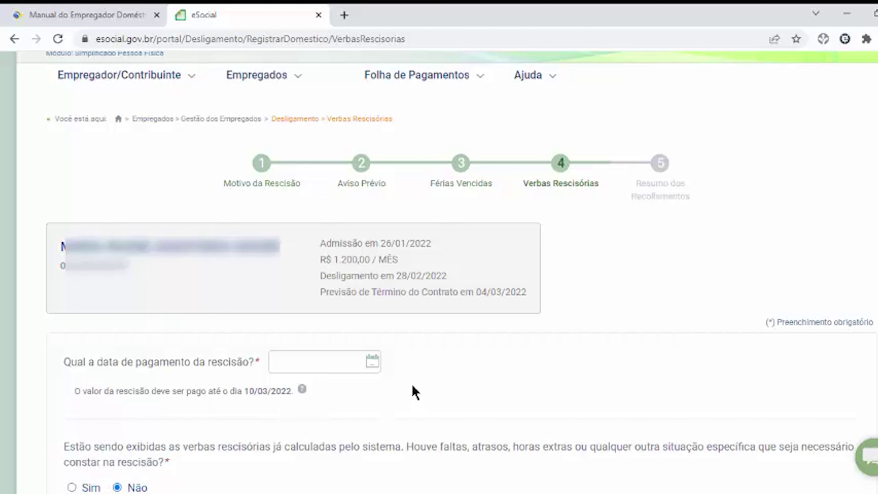
Check the termination date and payment deadline, and set the severance payment date to 04/03/2022.
{"action": "left_click_drag", "start_coordinate": [396, 277], "coordinate": [456, 282]}
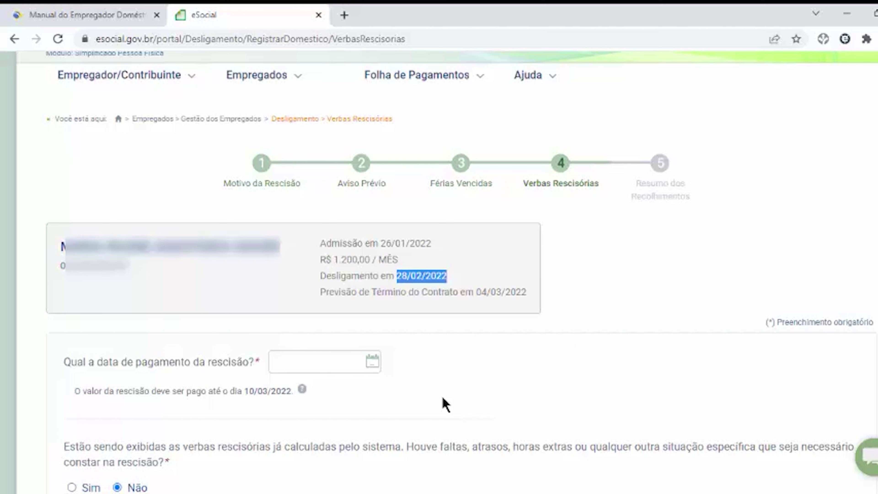
{"action": "left_click_drag", "start_coordinate": [244, 391], "coordinate": [291, 391]}
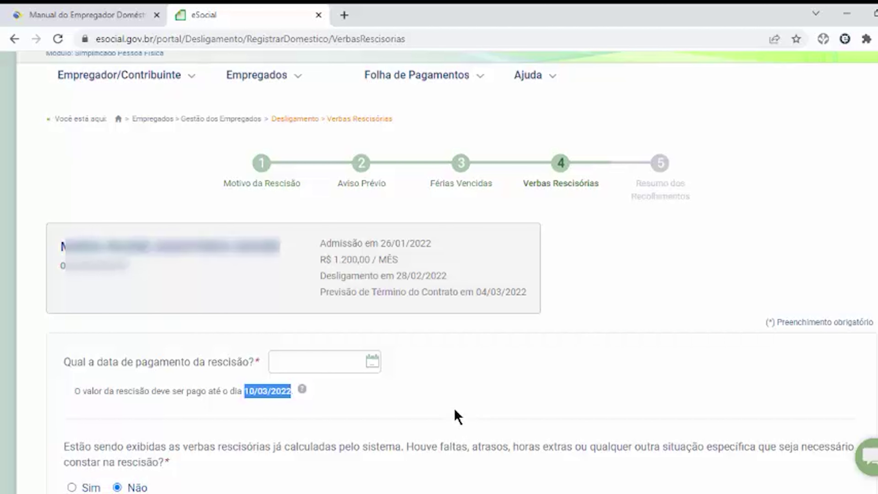
{"action": "left_click", "coordinate": [372, 363]}
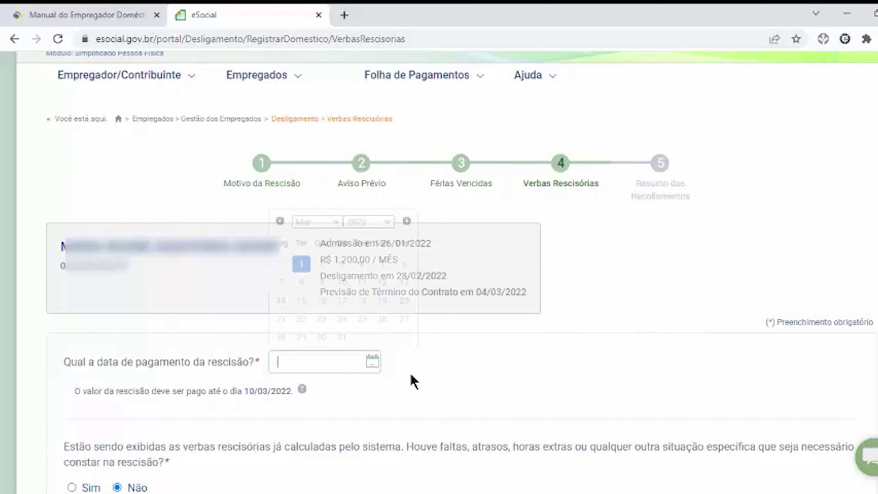
{"action": "left_click", "coordinate": [362, 264]}
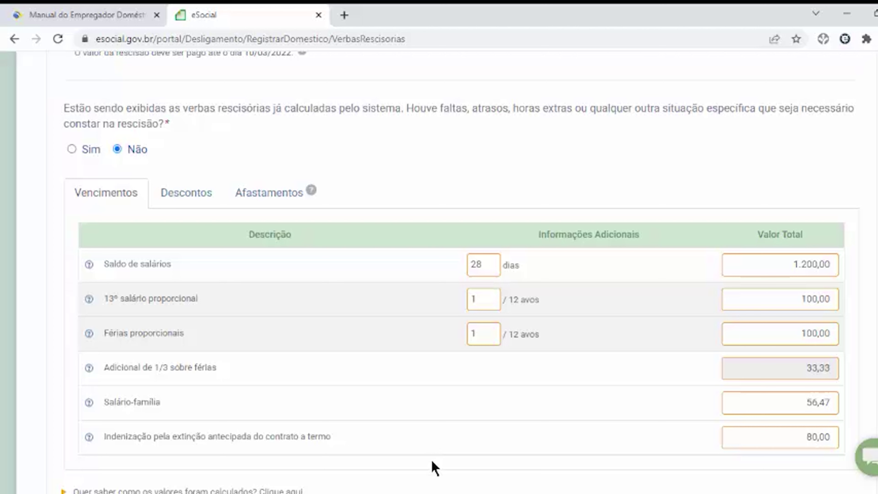
Examine the calculated earnings, the deductions and the net severance amount.
{"action": "scroll", "coordinate": [561, 395], "scroll_direction": "down", "scroll_amount": 2}
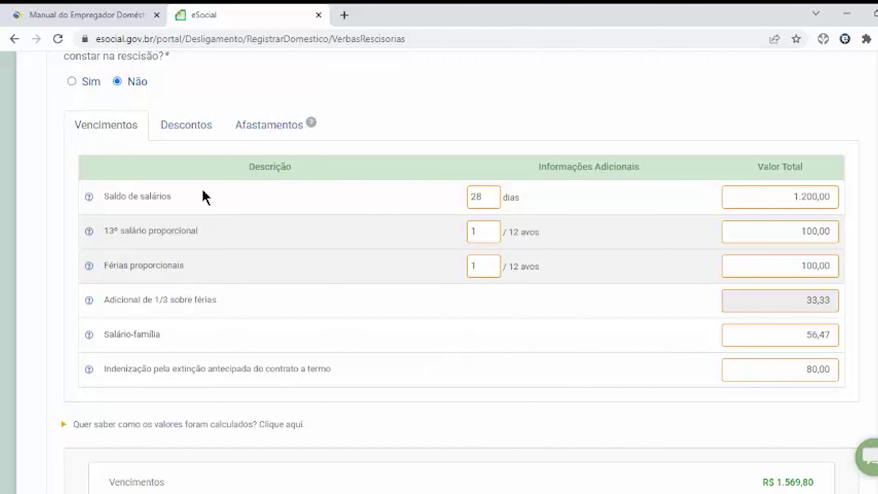
{"action": "left_click", "coordinate": [191, 131]}
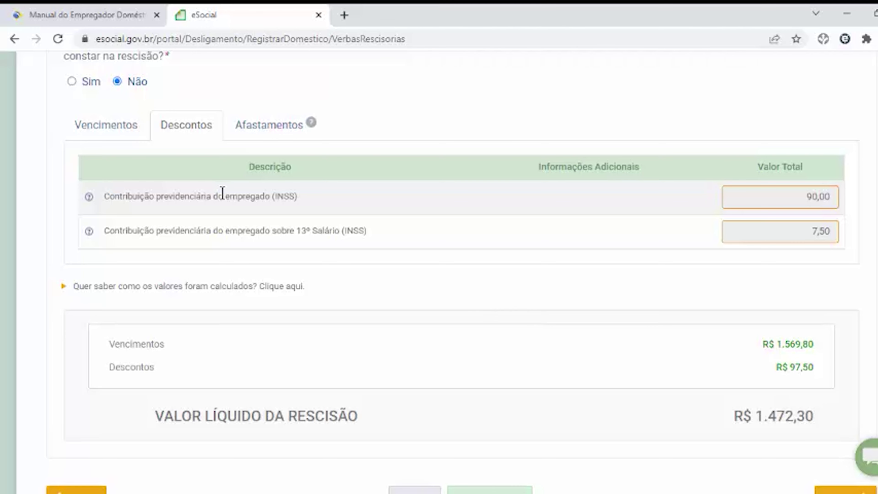
{"action": "scroll", "coordinate": [439, 259], "scroll_direction": "down", "scroll_amount": 2}
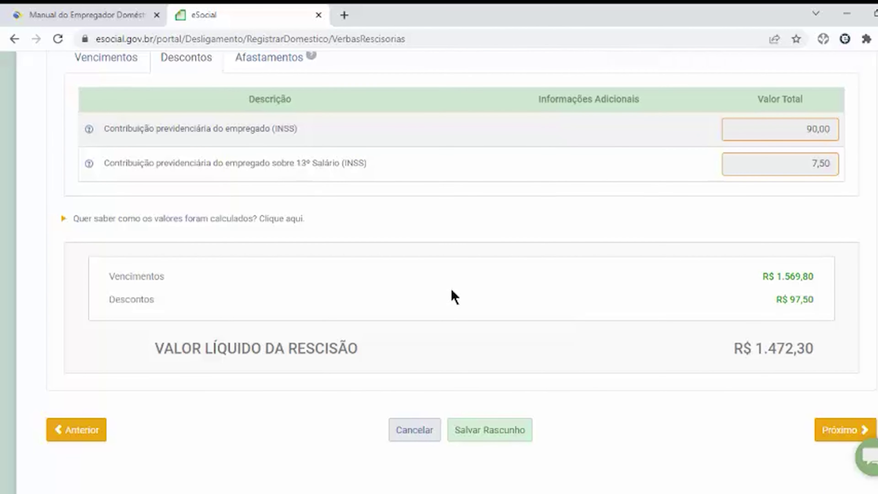
{"action": "scroll", "coordinate": [449, 295], "scroll_direction": "up", "scroll_amount": 4}
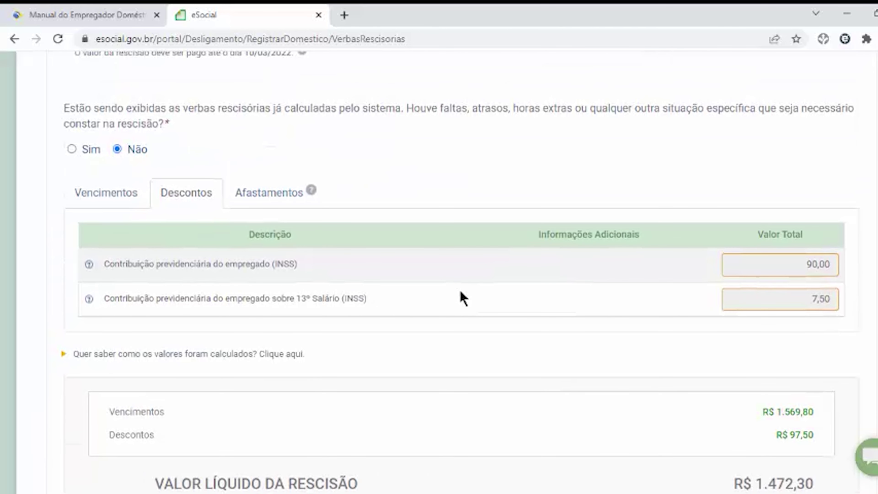
{"action": "left_click", "coordinate": [109, 197]}
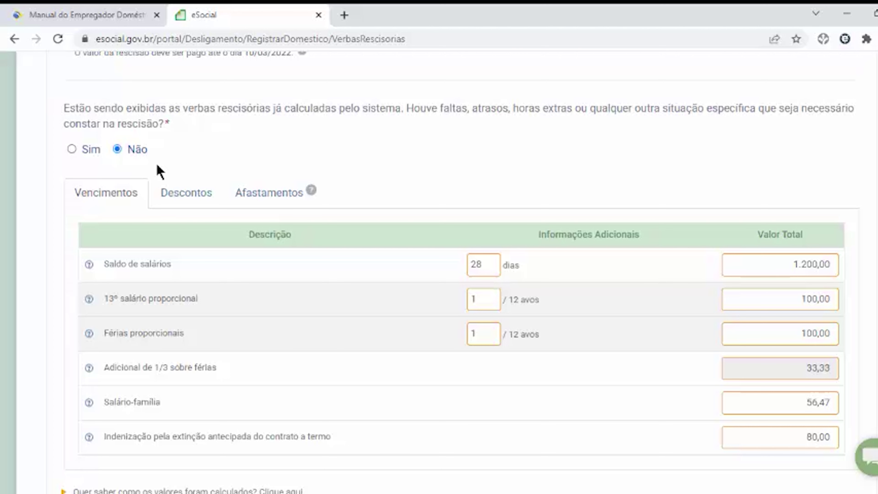
Answer Sim to including specific situations in the severance, and set the Vale-Transporte deduction to 72,00.
{"action": "left_click", "coordinate": [72, 150]}
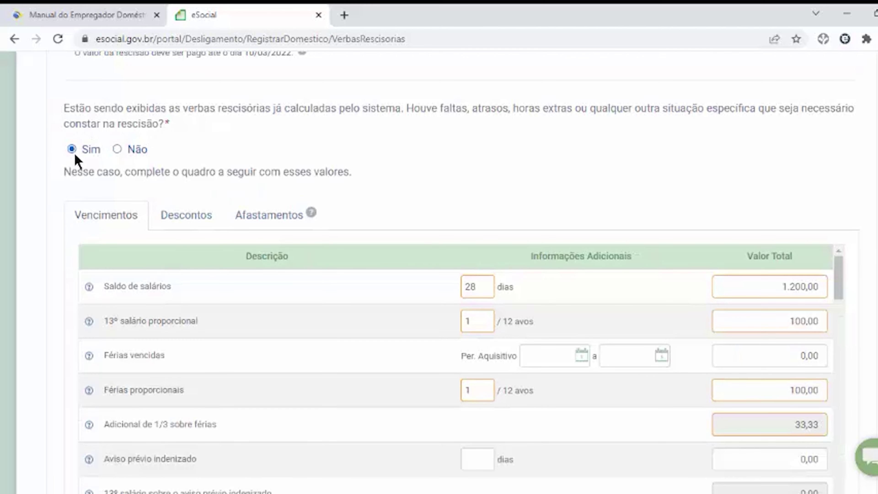
{"action": "left_click", "coordinate": [187, 217]}
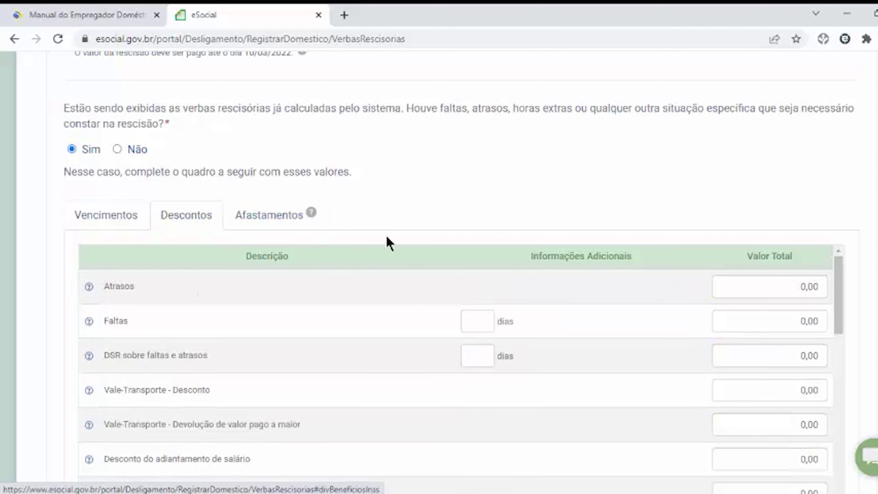
{"action": "scroll", "coordinate": [420, 252], "scroll_direction": "down", "scroll_amount": 2}
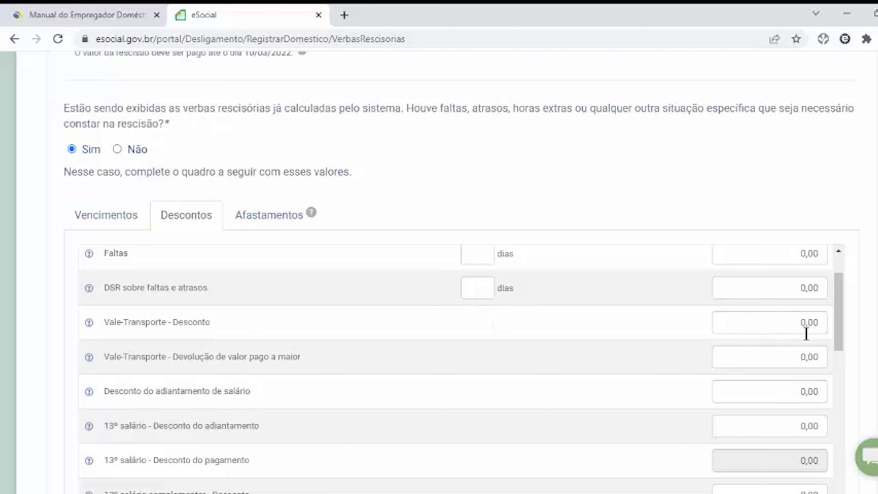
{"action": "left_click", "coordinate": [797, 328]}
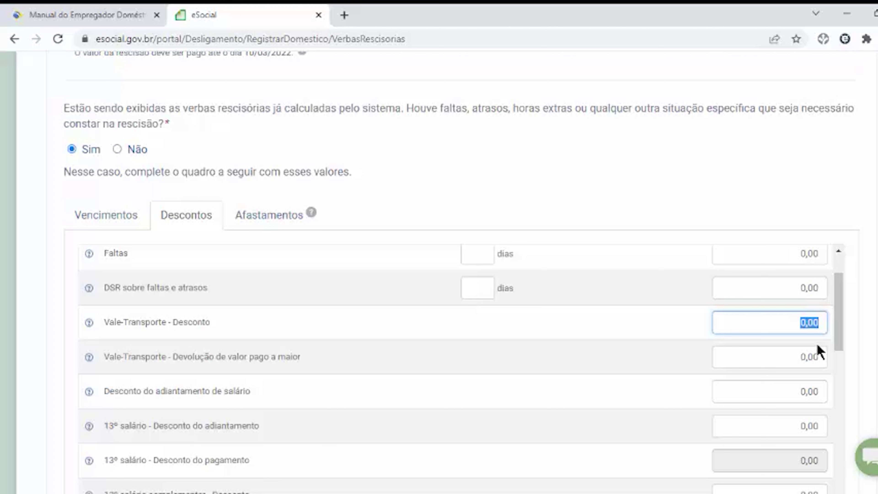
{"action": "type", "text": "72"}
Set the salary advance deduction (Desconto do adiantamento de salário) to 500,00 and save the termination as a draft.
{"action": "left_click", "coordinate": [816, 397]}
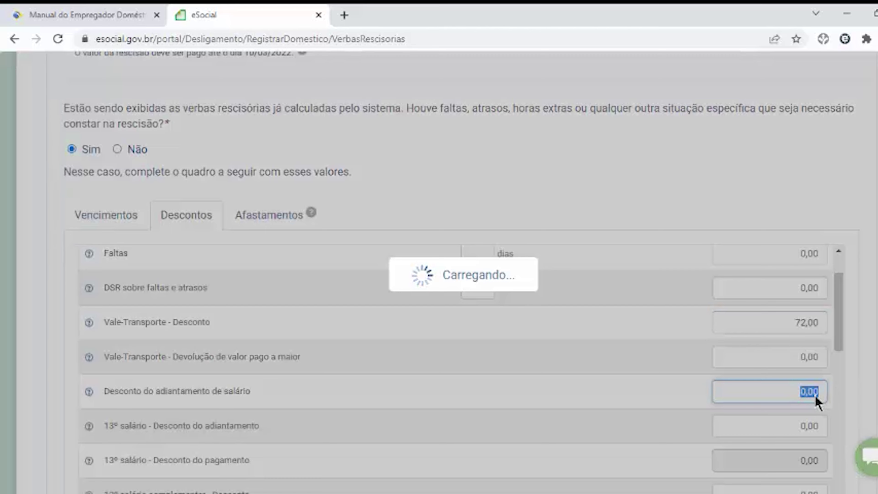
{"action": "type", "text": "50"}
{"action": "type", "text": "5"}
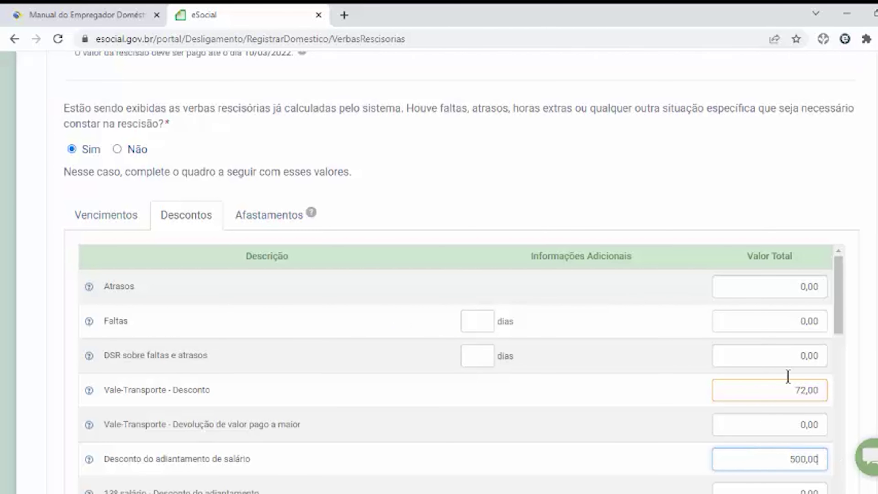
{"action": "scroll", "coordinate": [843, 315], "scroll_direction": "down", "scroll_amount": 1}
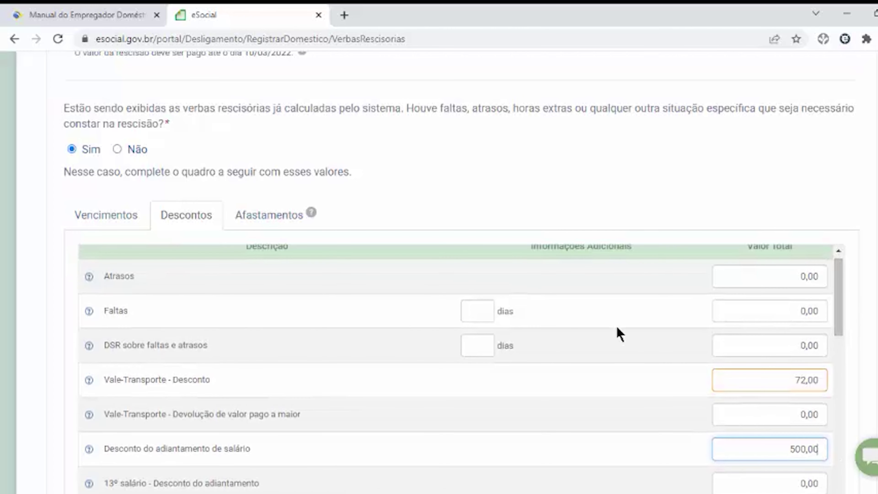
{"action": "scroll", "coordinate": [169, 282], "scroll_direction": "down", "scroll_amount": 10}
{"action": "left_click", "coordinate": [499, 394]}
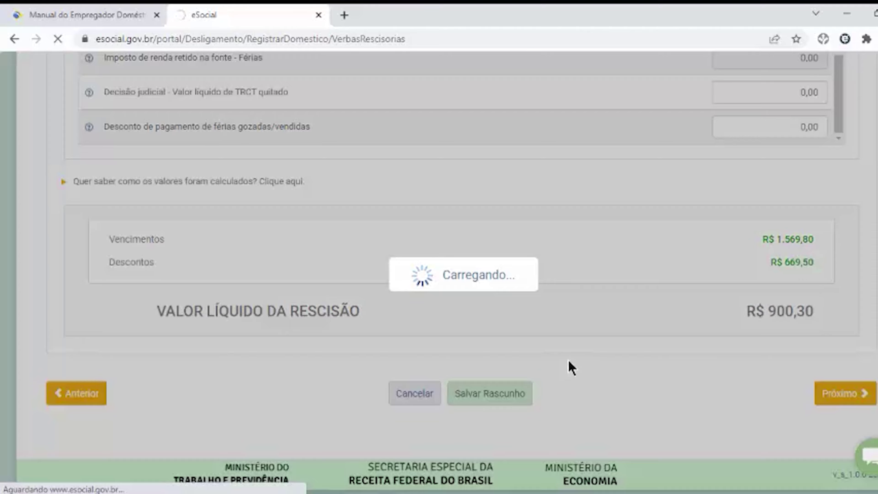
Review the full list of earnings and deductions along with the severance totals in the saved draft.
{"action": "scroll", "coordinate": [434, 333], "scroll_direction": "down", "scroll_amount": 2}
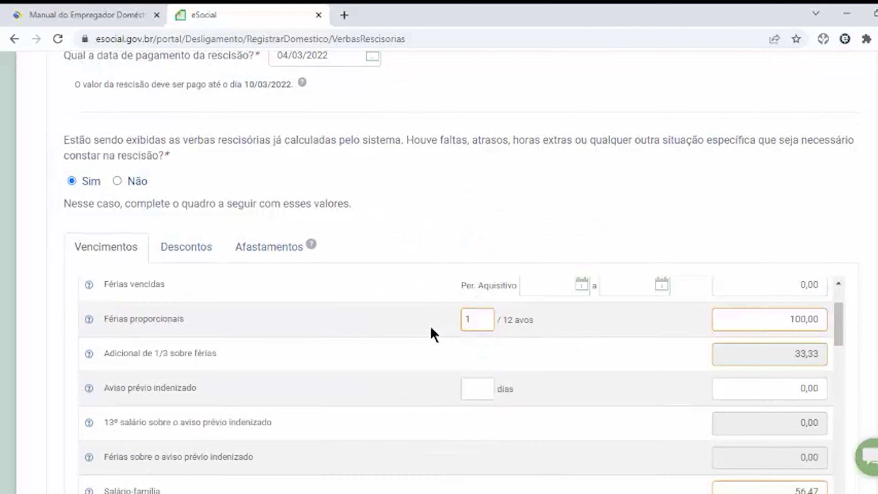
{"action": "scroll", "coordinate": [433, 334], "scroll_direction": "up", "scroll_amount": 2}
{"action": "scroll", "coordinate": [429, 326], "scroll_direction": "down", "scroll_amount": 15}
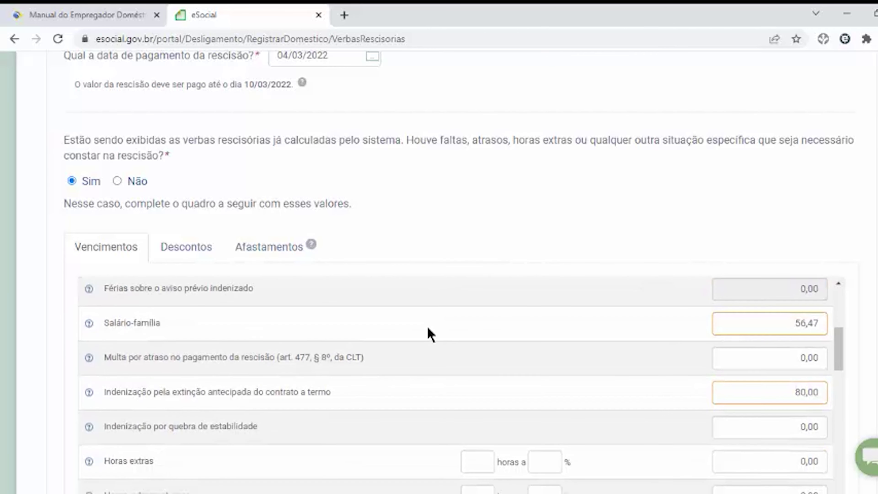
{"action": "scroll", "coordinate": [427, 333], "scroll_direction": "down", "scroll_amount": 7}
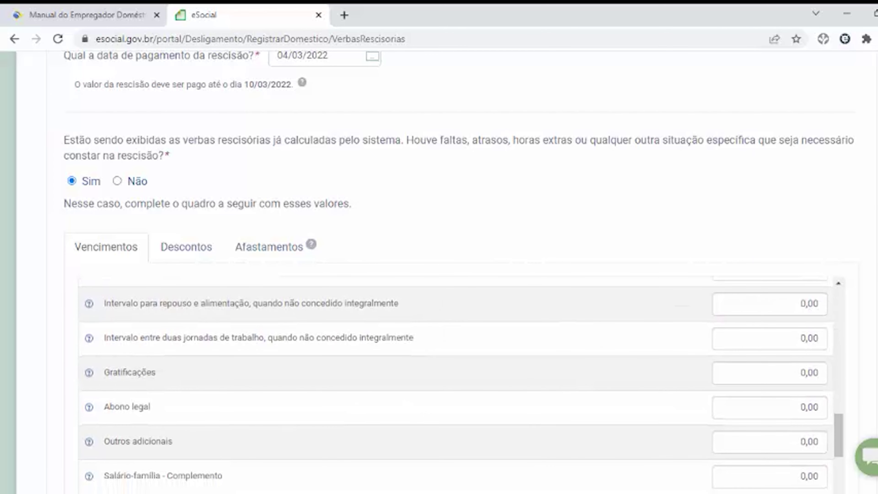
{"action": "scroll", "coordinate": [427, 333], "scroll_direction": "down", "scroll_amount": 4}
{"action": "scroll", "coordinate": [427, 334], "scroll_direction": "down", "scroll_amount": 4}
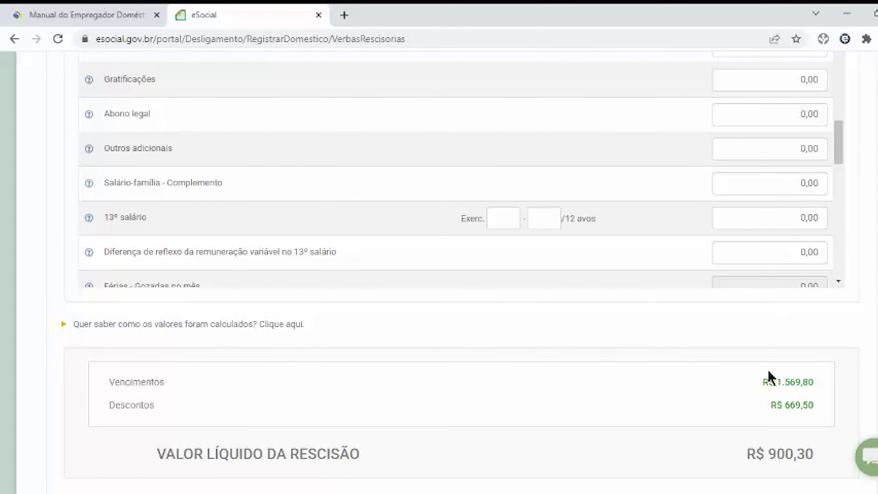
{"action": "left_click_drag", "start_coordinate": [783, 381], "coordinate": [815, 405]}
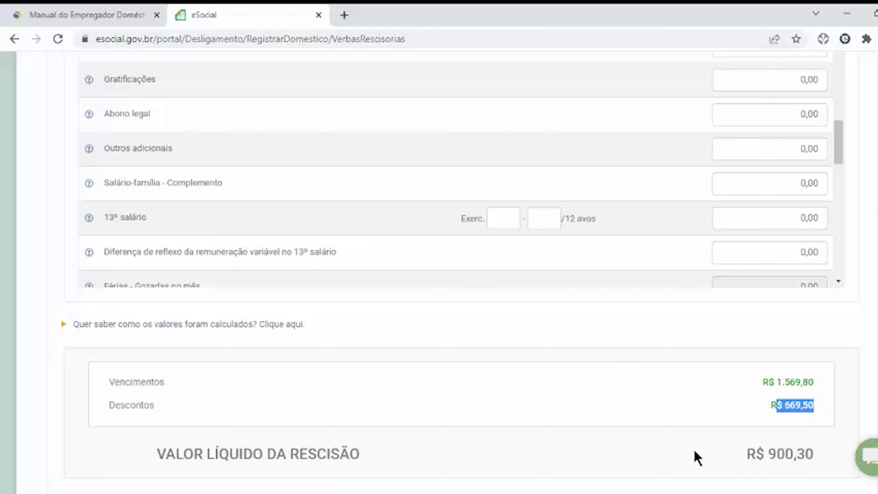
{"action": "scroll", "coordinate": [716, 446], "scroll_direction": "down", "scroll_amount": 1}
{"action": "scroll", "coordinate": [716, 441], "scroll_direction": "up", "scroll_amount": 2}
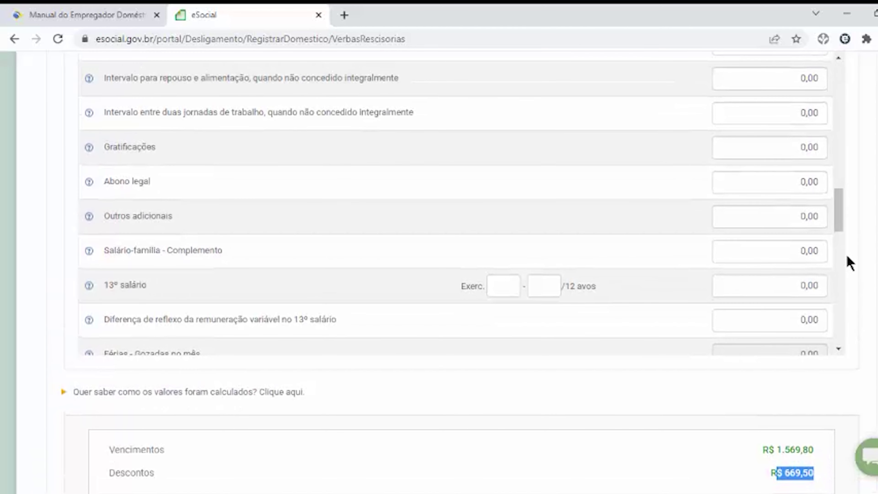
{"action": "left_click_drag", "start_coordinate": [837, 218], "coordinate": [838, 135]}
{"action": "scroll", "coordinate": [838, 135], "scroll_direction": "down", "scroll_amount": 5}
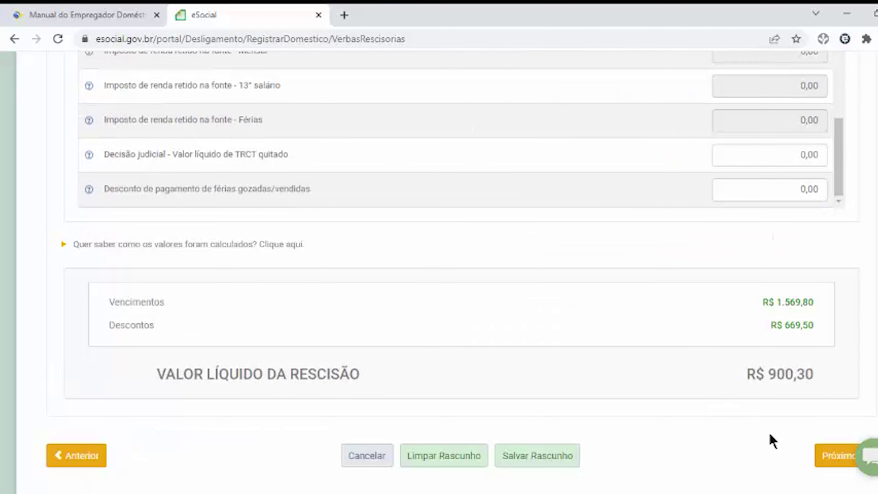
Advance to the Resumo dos Recolhimentos stage and review the termination FGTS and the monthly DAE amounts for February and March 2022.
{"action": "left_click", "coordinate": [676, 440]}
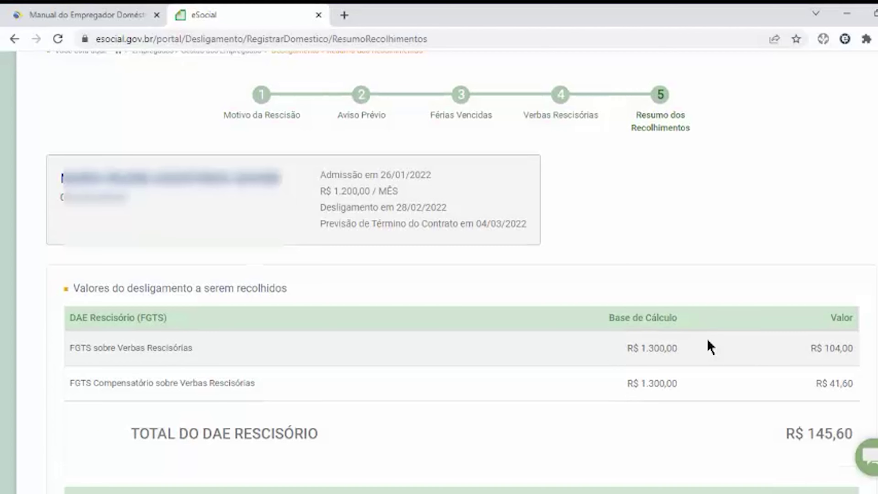
{"action": "scroll", "coordinate": [710, 346], "scroll_direction": "down", "scroll_amount": 2}
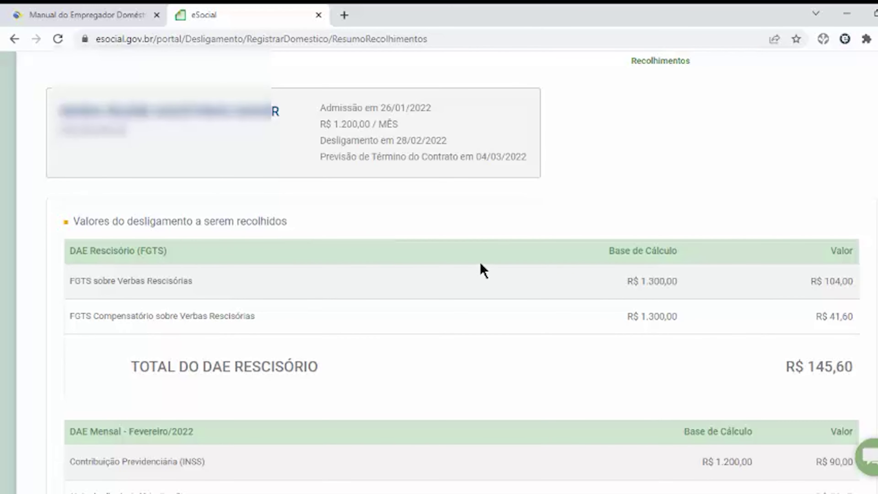
{"action": "scroll", "coordinate": [721, 362], "scroll_direction": "down", "scroll_amount": 4}
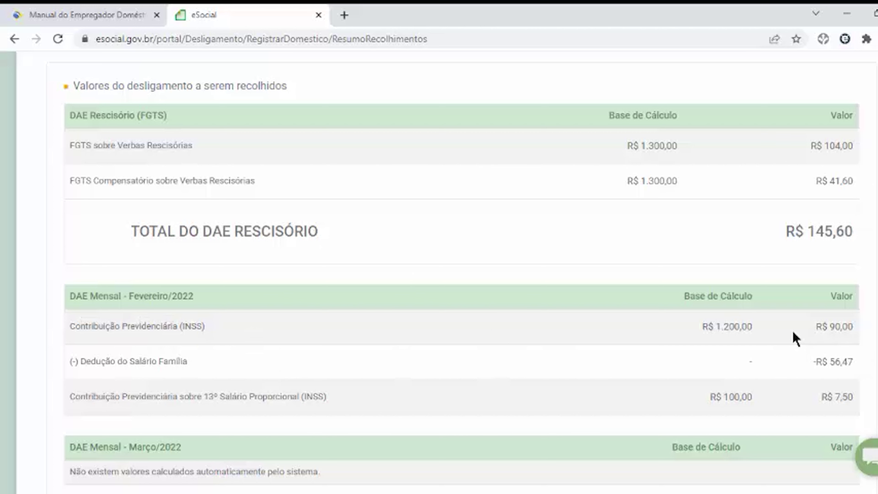
{"action": "left_click_drag", "start_coordinate": [830, 381], "coordinate": [864, 417]}
{"action": "left_click", "coordinate": [847, 417]}
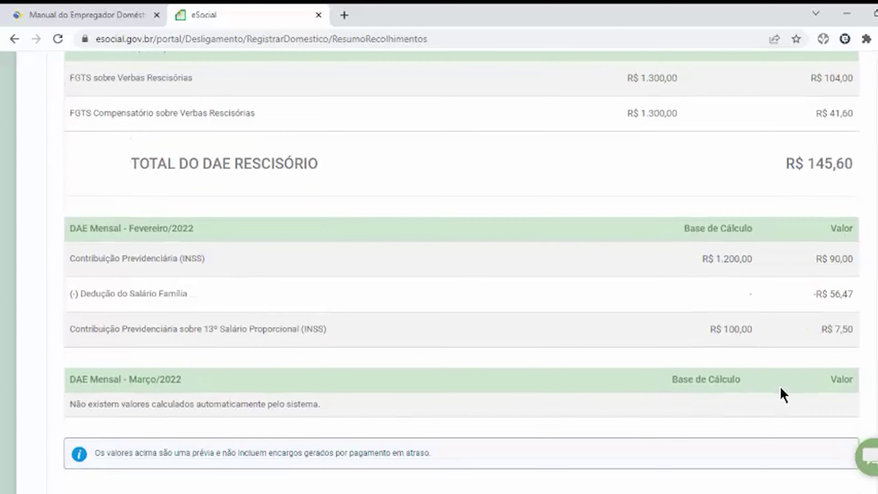
{"action": "scroll", "coordinate": [783, 393], "scroll_direction": "down", "scroll_amount": 4}
{"action": "scroll", "coordinate": [783, 394], "scroll_direction": "down", "scroll_amount": 2}
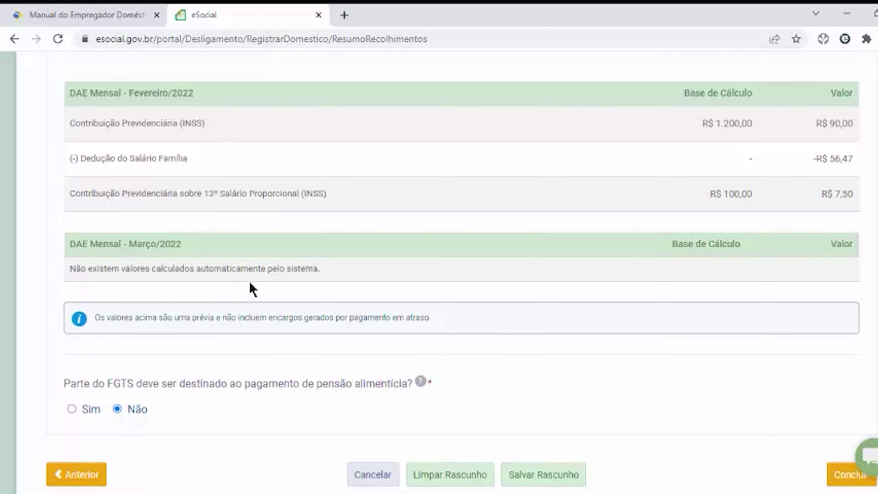
{"action": "scroll", "coordinate": [255, 325], "scroll_direction": "down", "scroll_amount": 2}
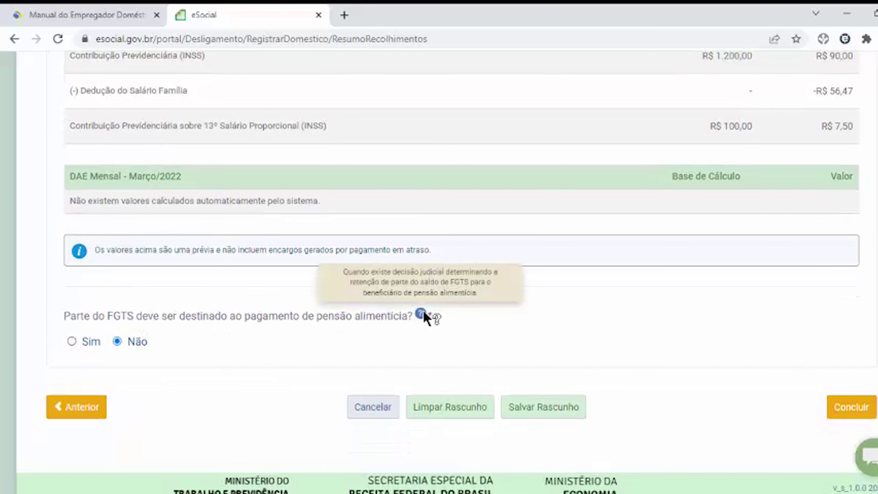
Conclude the termination with Não kept for FGTS alimony, and issue the Termo de Rescisão.
{"action": "left_click", "coordinate": [864, 410]}
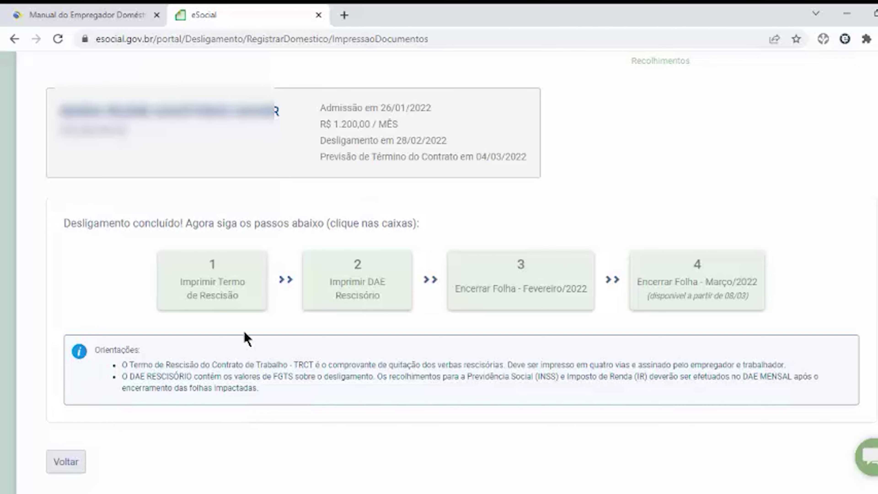
{"action": "right_click", "coordinate": [219, 282]}
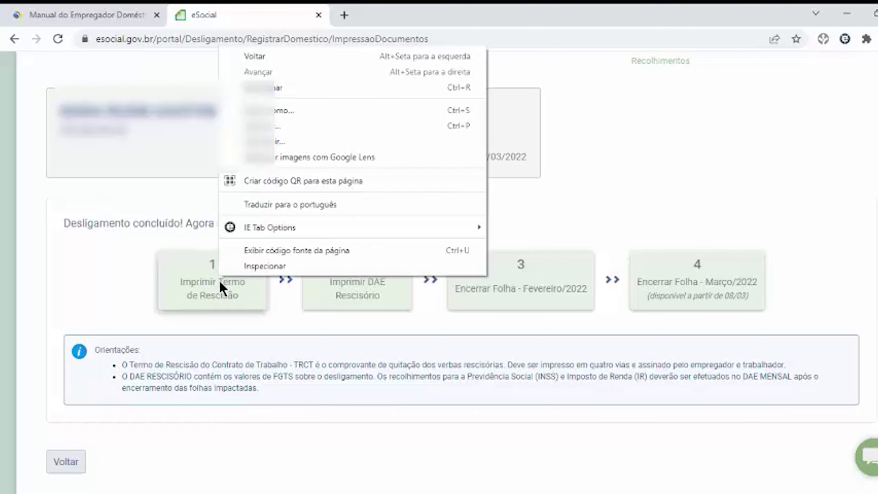
{"action": "left_click", "coordinate": [211, 287]}
{"action": "left_click", "coordinate": [210, 299]}
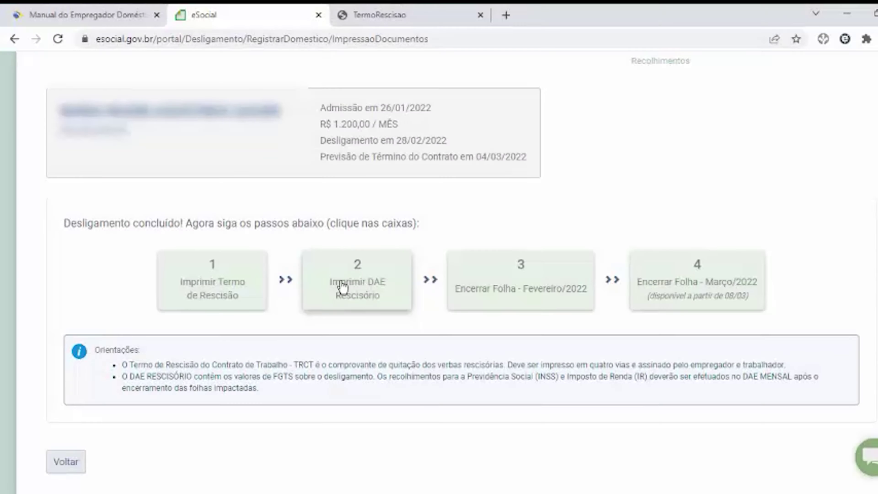
Issue the termination FGTS guide (DAE Rescisório) without specifying a payment date, and open the resulting PDF to check its composition.
{"action": "left_click", "coordinate": [342, 287]}
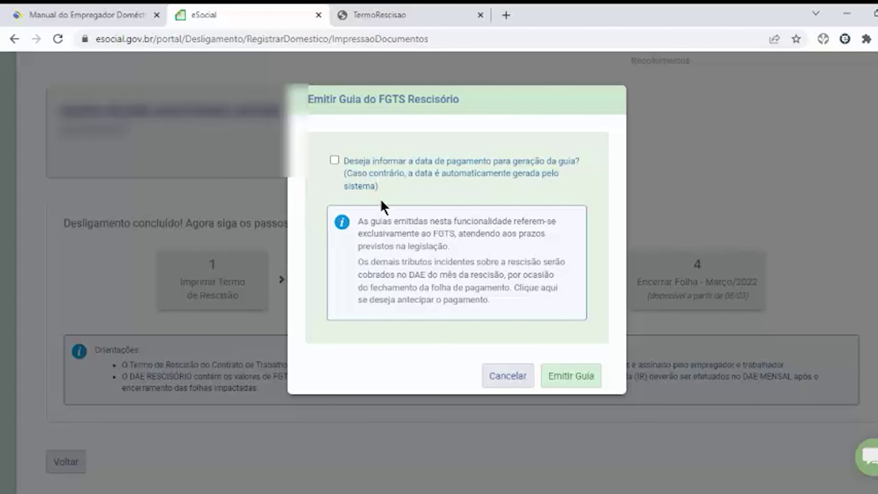
{"action": "left_click", "coordinate": [553, 378]}
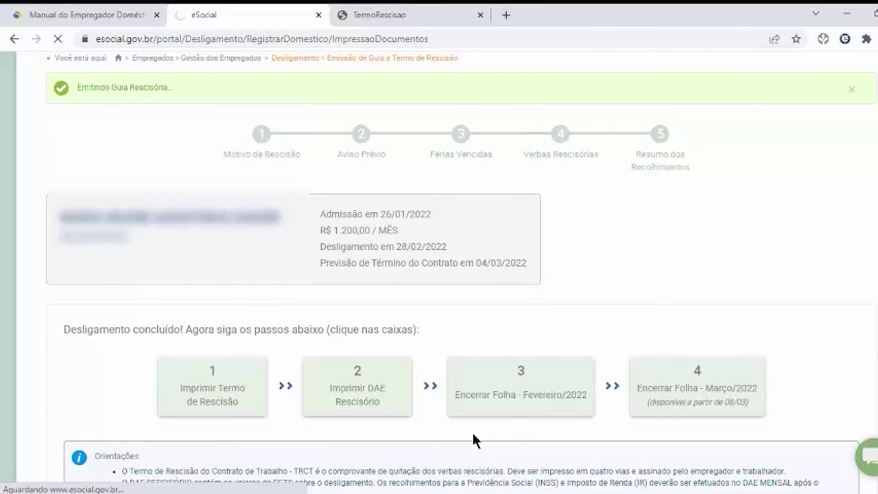
{"action": "left_click", "coordinate": [84, 484]}
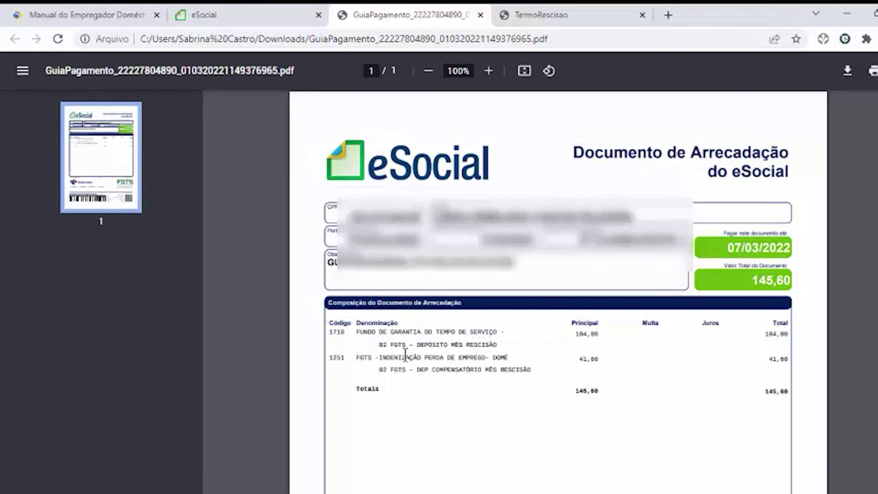
{"action": "left_click_drag", "start_coordinate": [445, 370], "coordinate": [507, 374]}
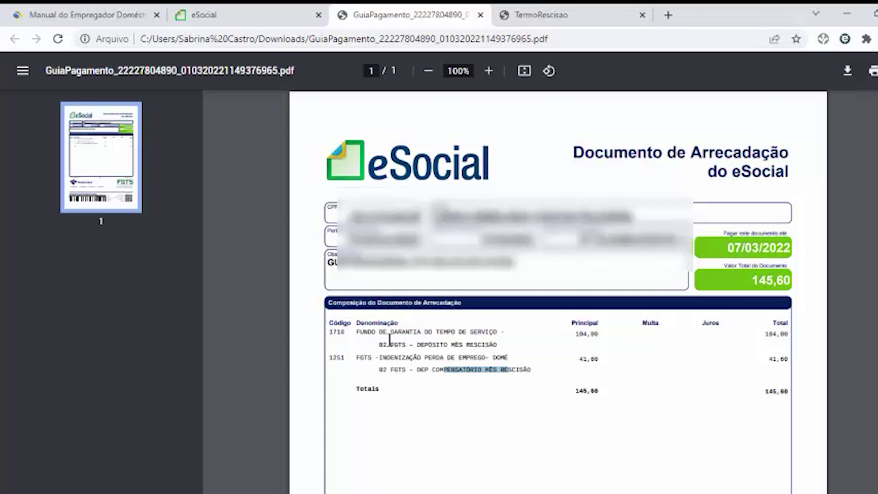
Return to eSocial, open the February 2022 payroll with the dismissed worker, and start closing it.
{"action": "left_click", "coordinate": [249, 19]}
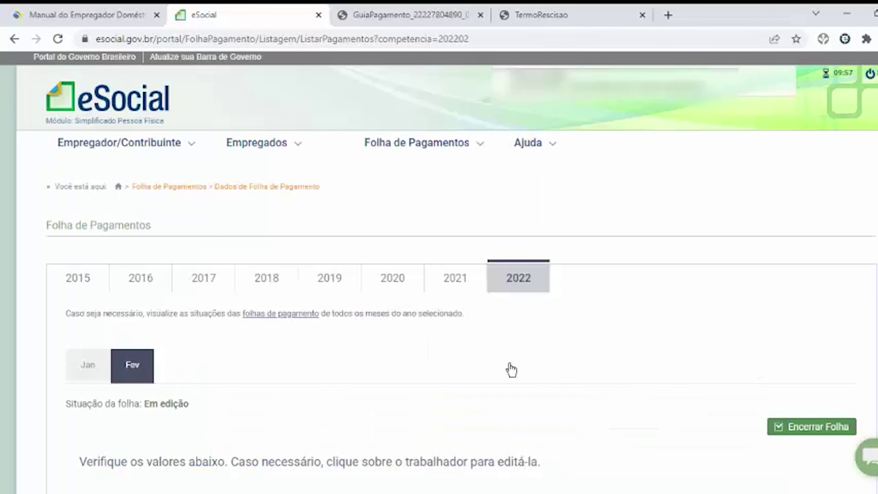
{"action": "scroll", "coordinate": [512, 370], "scroll_direction": "down", "scroll_amount": 7}
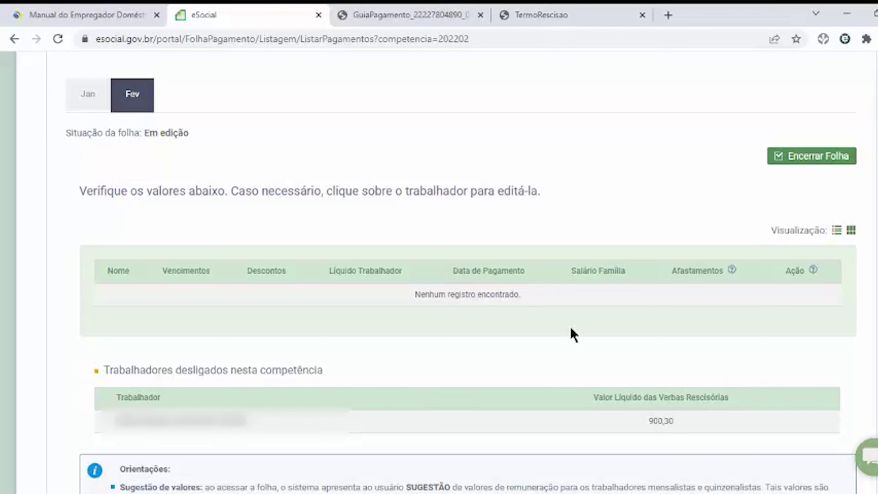
{"action": "scroll", "coordinate": [656, 342], "scroll_direction": "down", "scroll_amount": 2}
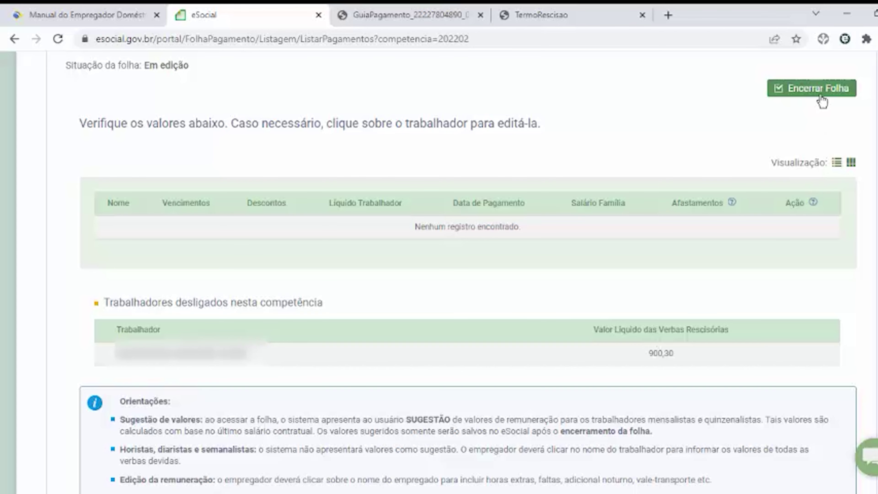
{"action": "left_click", "coordinate": [818, 91]}
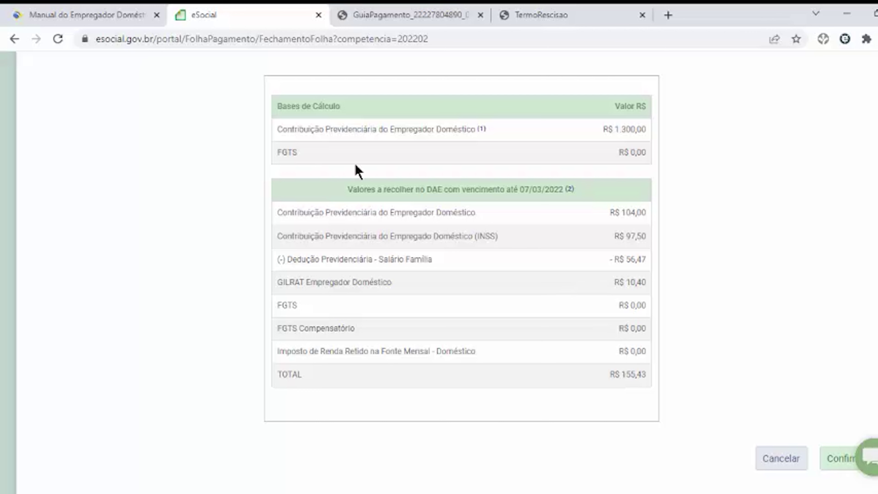
Review the payroll closing's calculation bases, employer and employee contributions, family allowance deduction, GILRAT and DAE total.
{"action": "left_click_drag", "start_coordinate": [619, 128], "coordinate": [661, 160]}
{"action": "left_click_drag", "start_coordinate": [337, 212], "coordinate": [446, 213]}
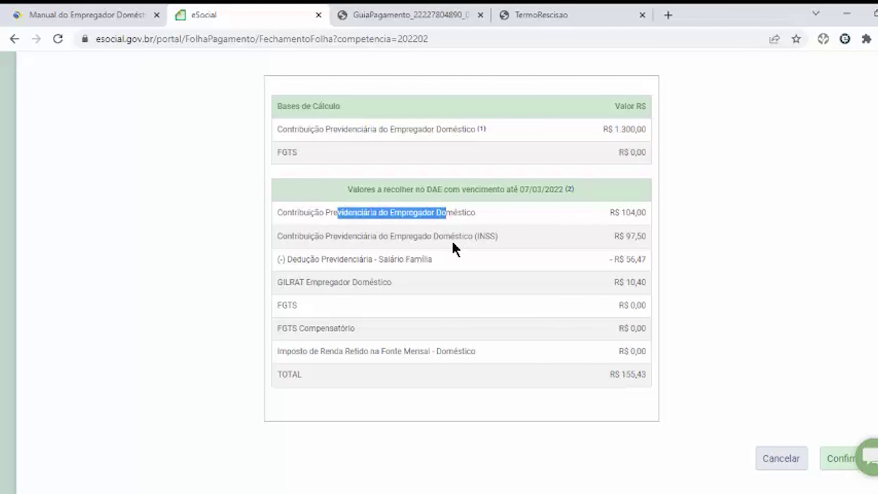
{"action": "left_click_drag", "start_coordinate": [625, 236], "coordinate": [653, 256]}
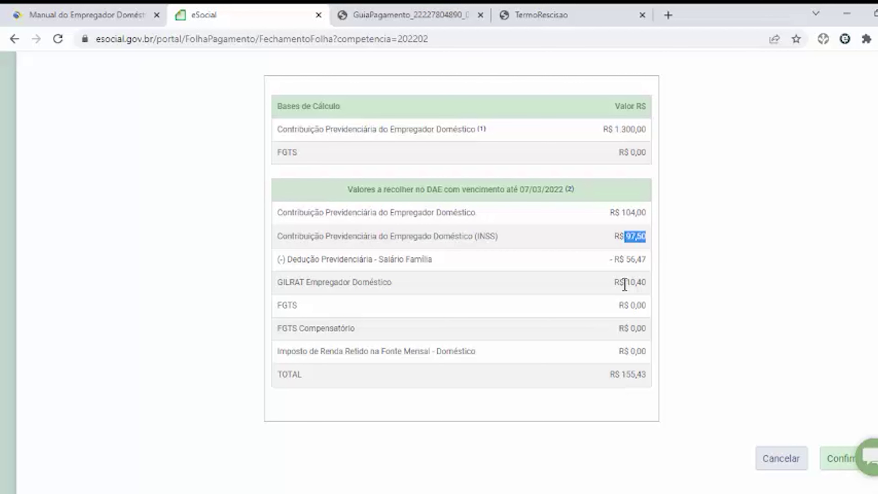
{"action": "left_click", "coordinate": [438, 197]}
{"action": "left_click_drag", "start_coordinate": [628, 258], "coordinate": [667, 290]}
{"action": "left_click", "coordinate": [683, 299]}
{"action": "left_click_drag", "start_coordinate": [626, 380], "coordinate": [649, 389]}
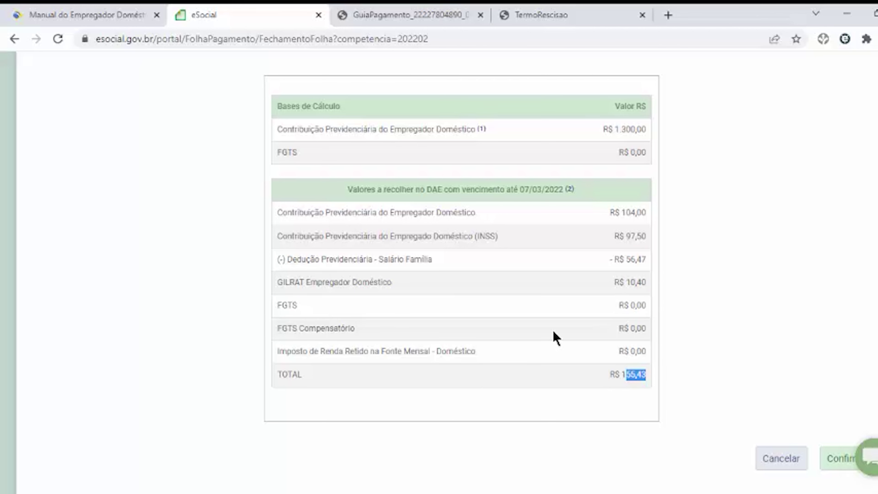
{"action": "left_click", "coordinate": [693, 283]}
Confirm the February 2022 payroll closing and issue its payment guide, receipts and consolidated report.
{"action": "left_click", "coordinate": [824, 464]}
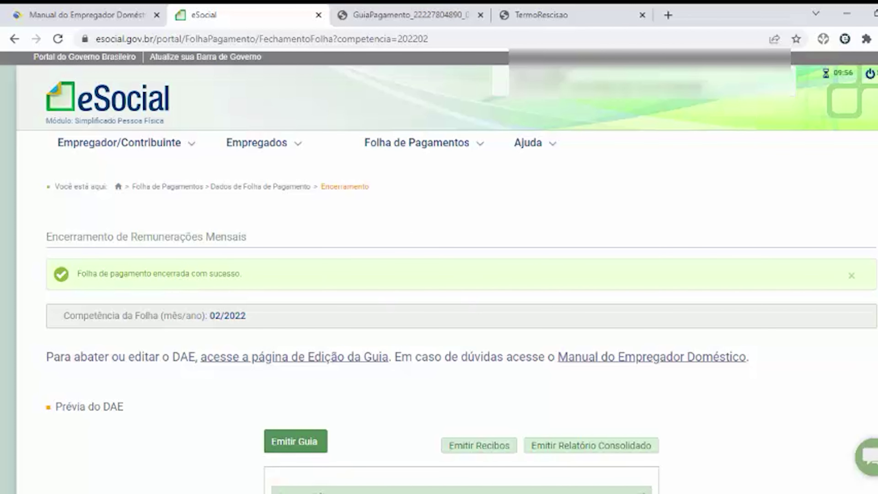
{"action": "scroll", "coordinate": [857, 339], "scroll_direction": "down", "scroll_amount": 10}
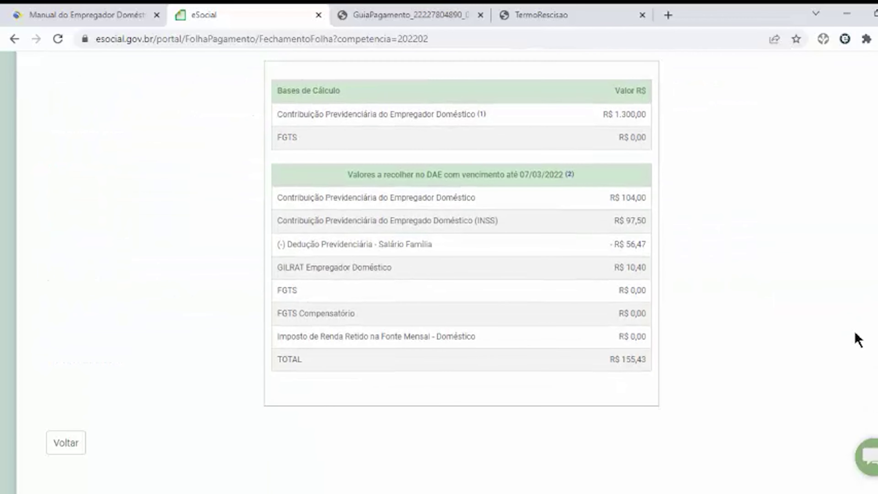
{"action": "scroll", "coordinate": [857, 339], "scroll_direction": "up", "scroll_amount": 1}
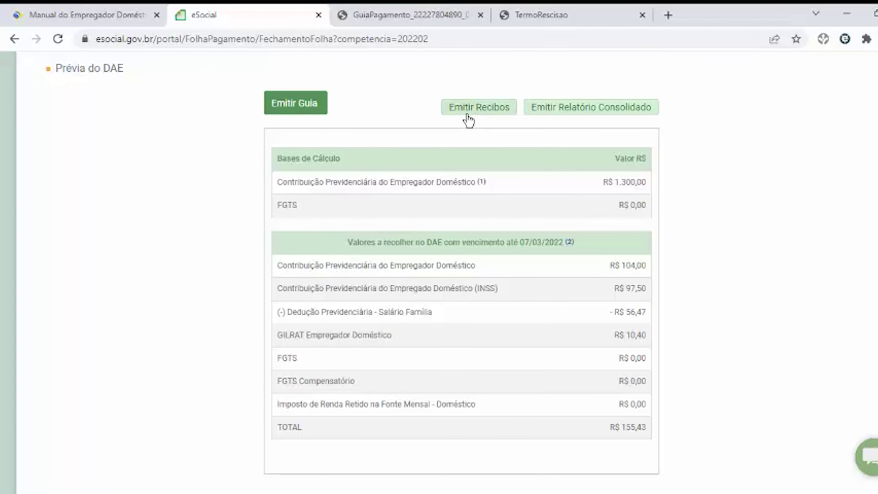
{"action": "left_click", "coordinate": [286, 112]}
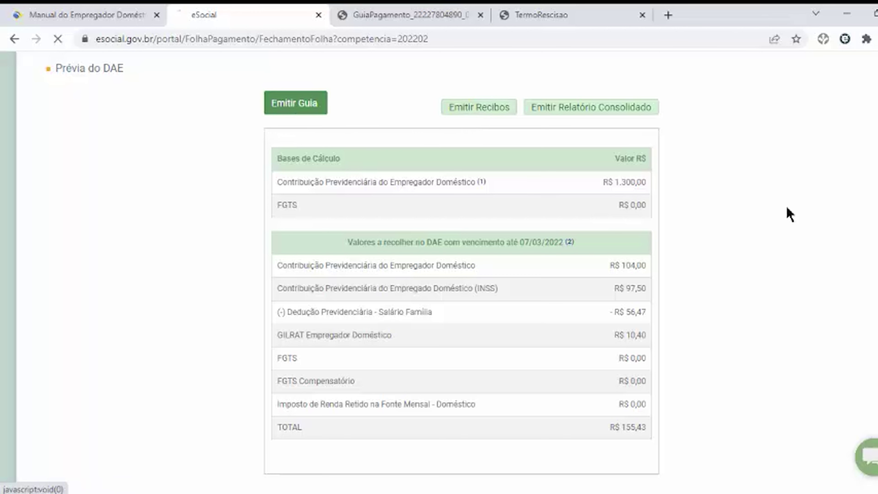
{"action": "left_click", "coordinate": [480, 108]}
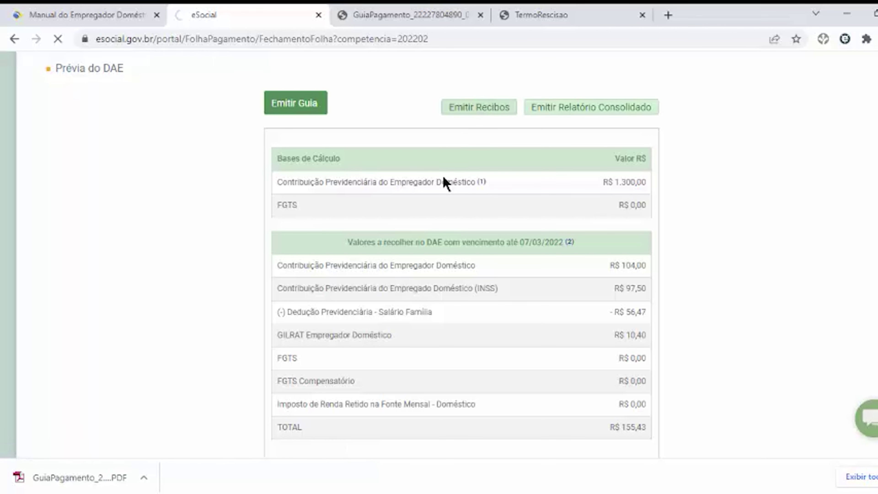
{"action": "left_click", "coordinate": [572, 110]}
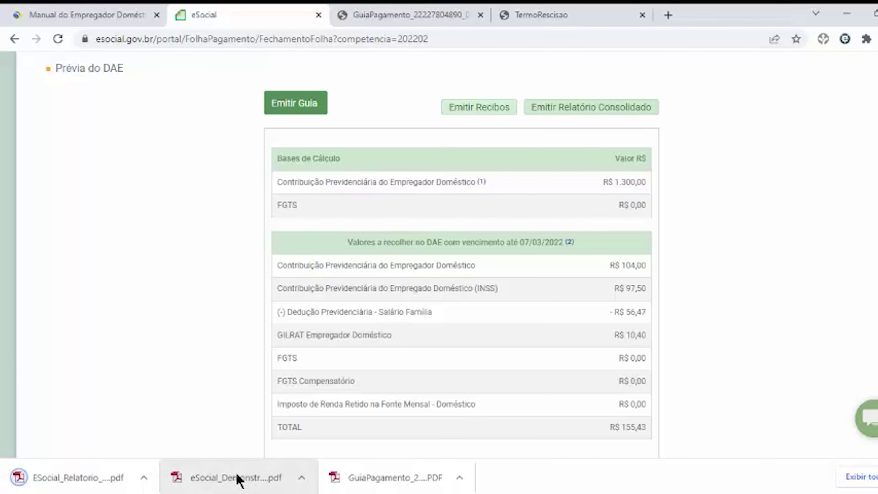
Open the downloaded February receipt statement, consolidated remuneration report and monthly payment guide to check their contents.
{"action": "left_click", "coordinate": [238, 480]}
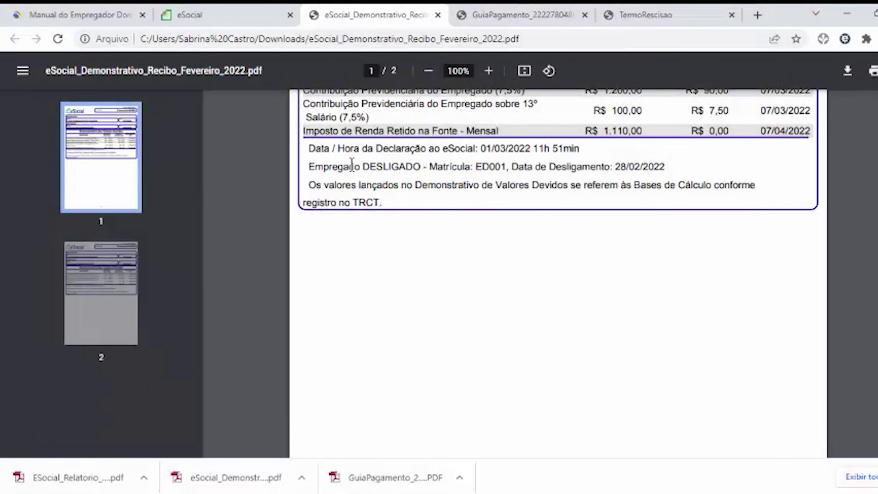
{"action": "left_click_drag", "start_coordinate": [352, 165], "coordinate": [672, 187]}
{"action": "left_click", "coordinate": [686, 313]}
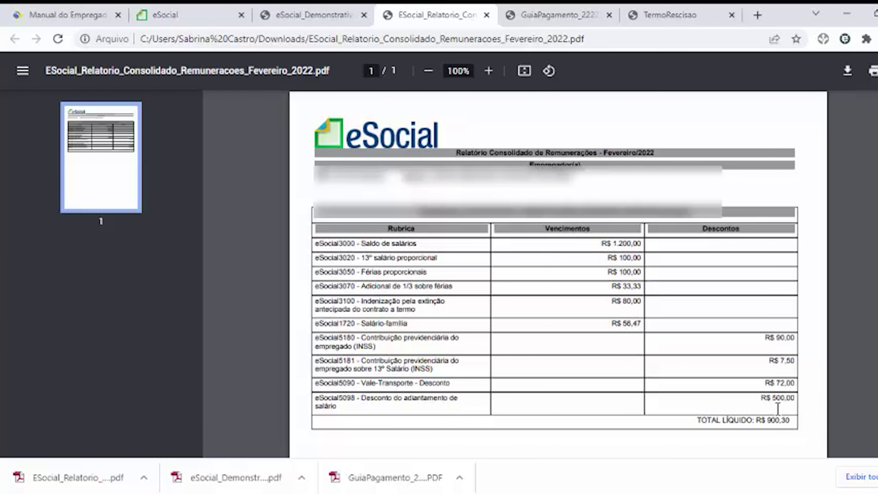
{"action": "left_click", "coordinate": [393, 480]}
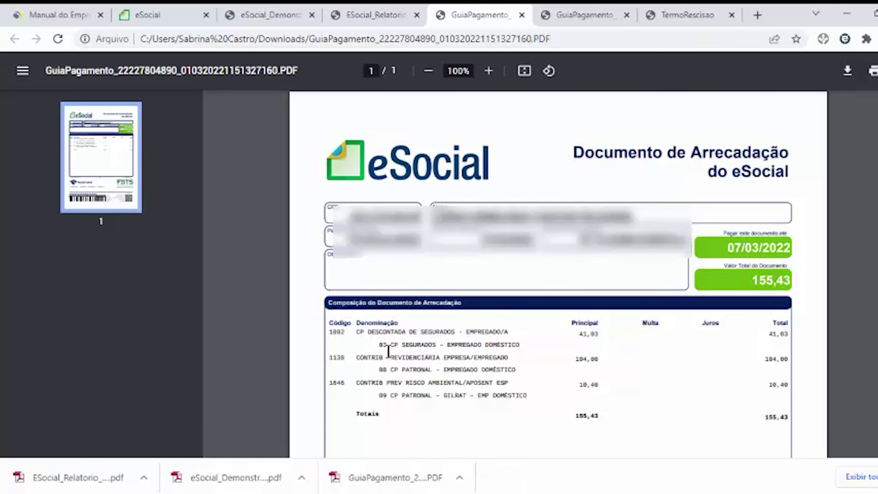